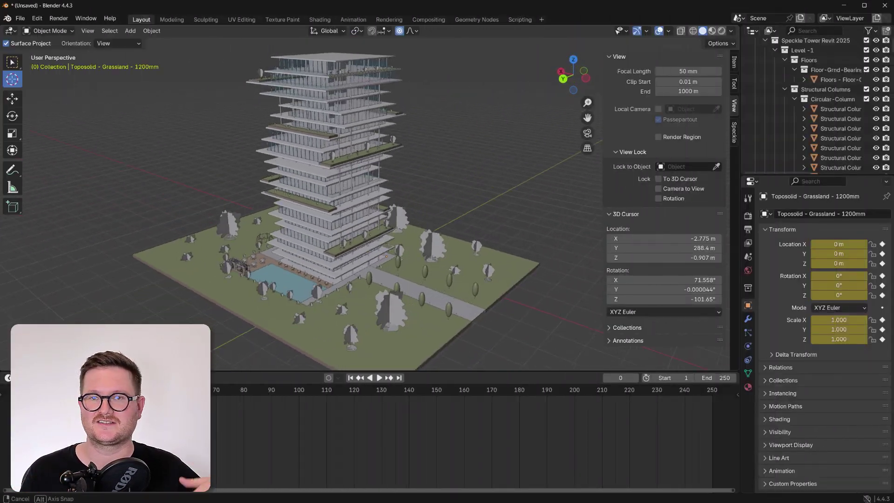
# Launch the Speckle connector via the Speckle command and begin publishing to list the projects.
pyautogui.moveTo(279, 209); pyautogui.dragTo(633, 209, button='middle')
pyautogui.moveTo(633, 210); pyautogui.dragTo(652, 209, button='middle')
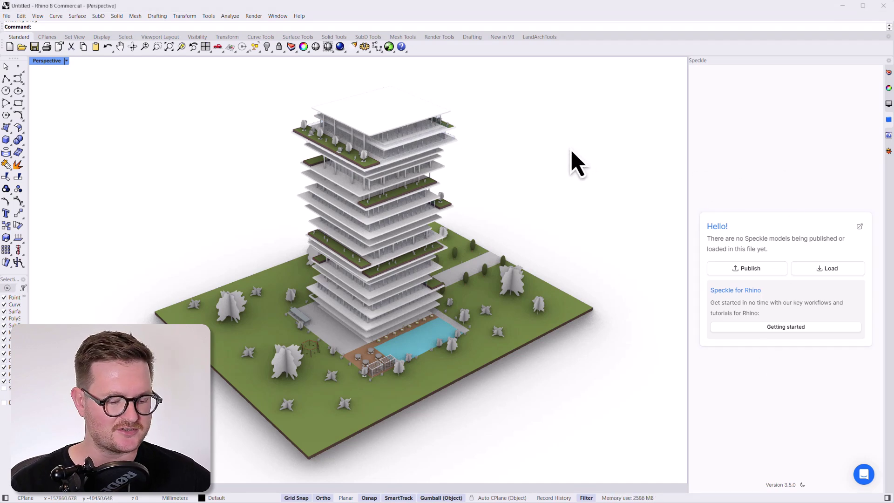
pyautogui.write('peckle')
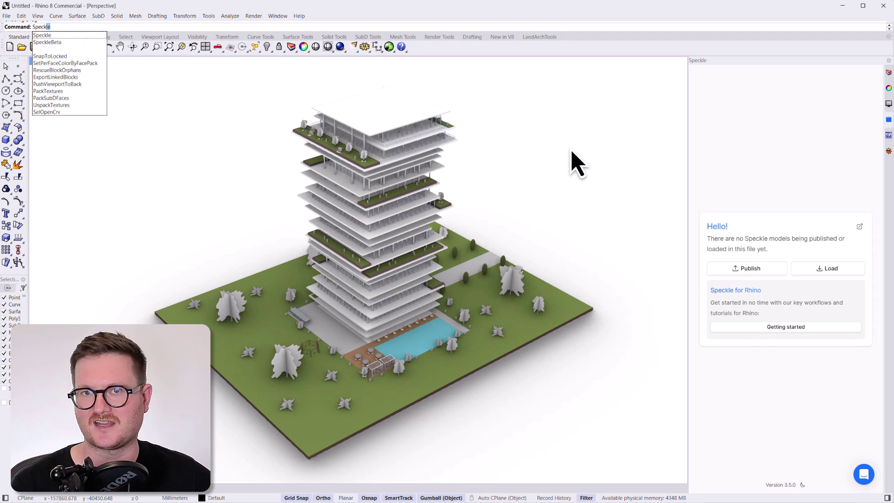
pyautogui.press('Return')
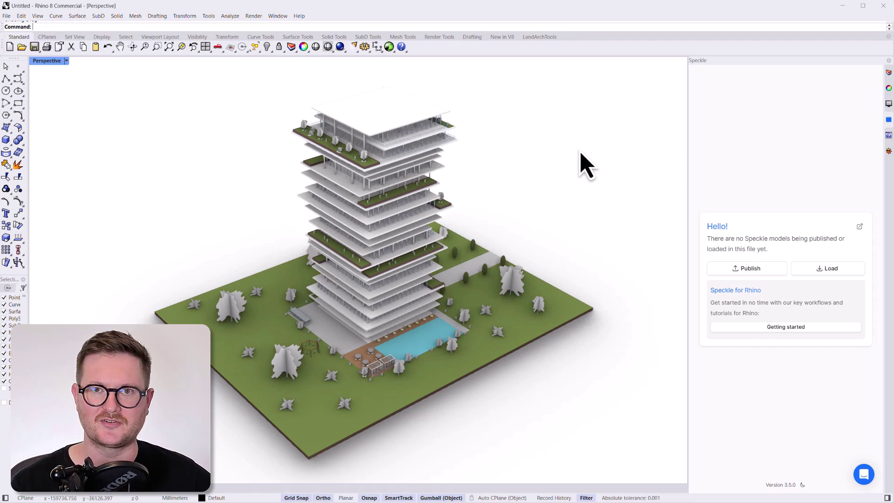
pyautogui.click(750, 268)
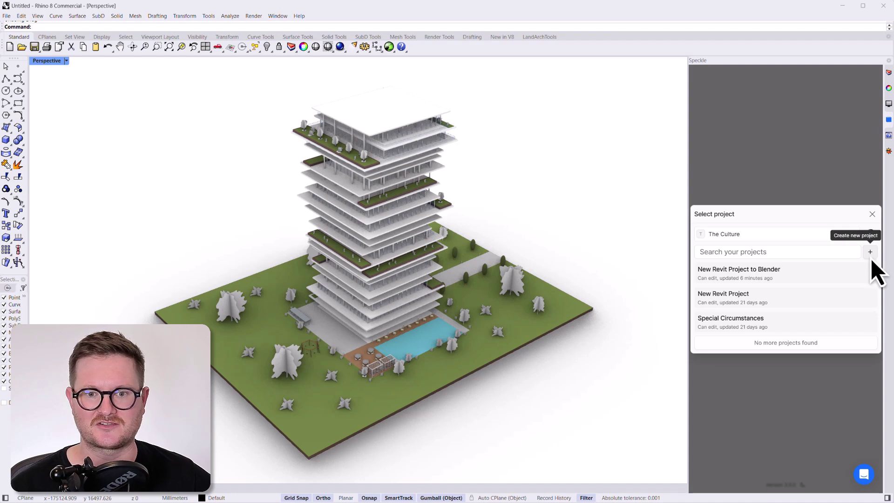
# Create the Speckle project 'Rhino To Blender' containing a new model named 'Rhino Model'.
pyautogui.click(870, 254)
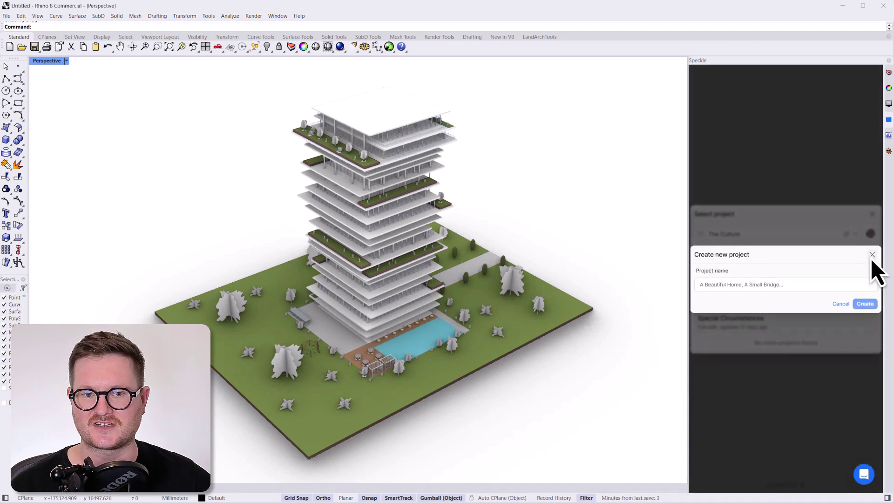
pyautogui.click(806, 285)
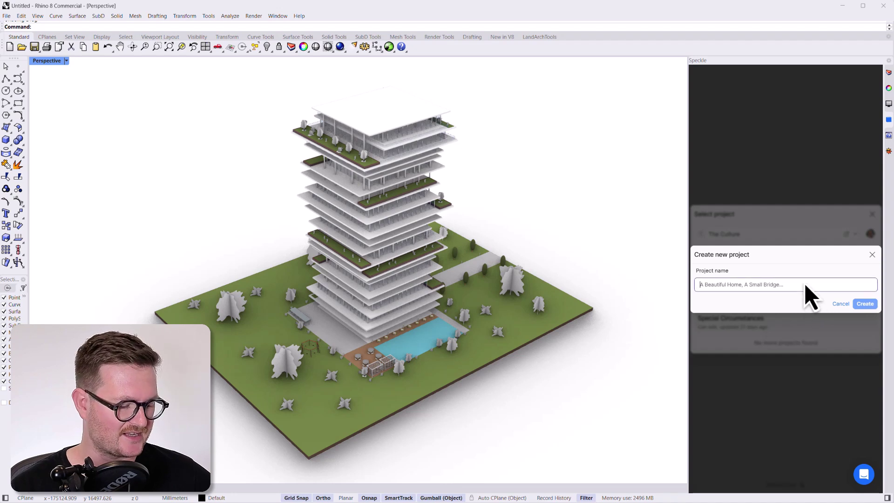
pyautogui.write('Rhin')
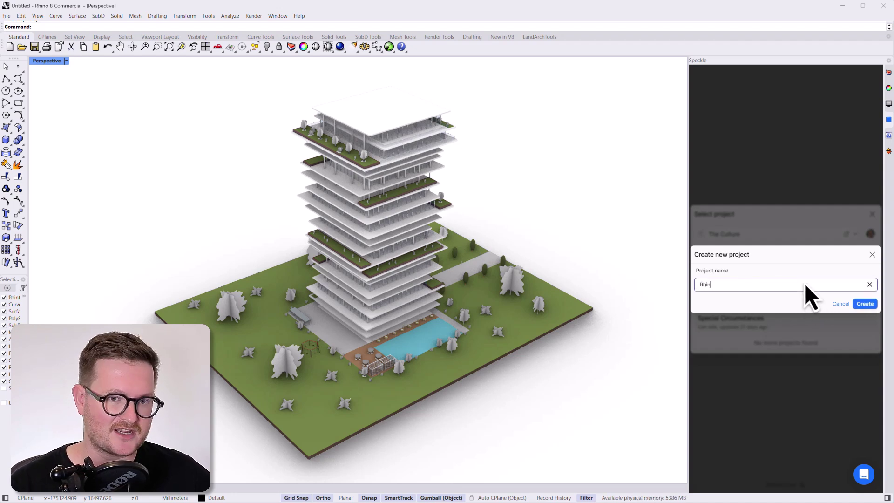
pyautogui.write('o 1o Blender')
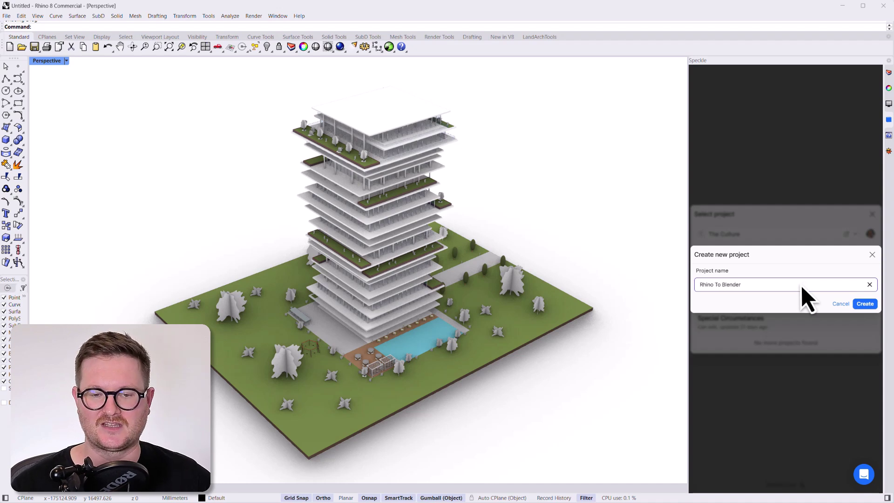
pyautogui.click(864, 305)
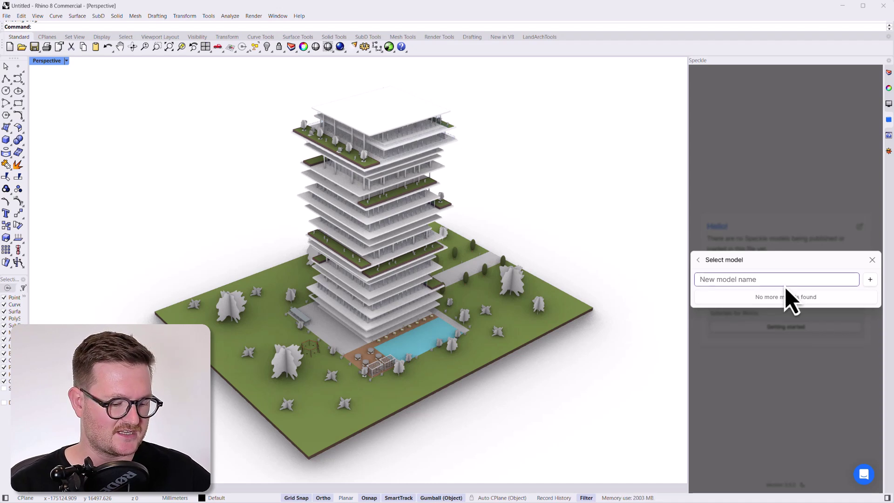
pyautogui.write('Rhino Model')
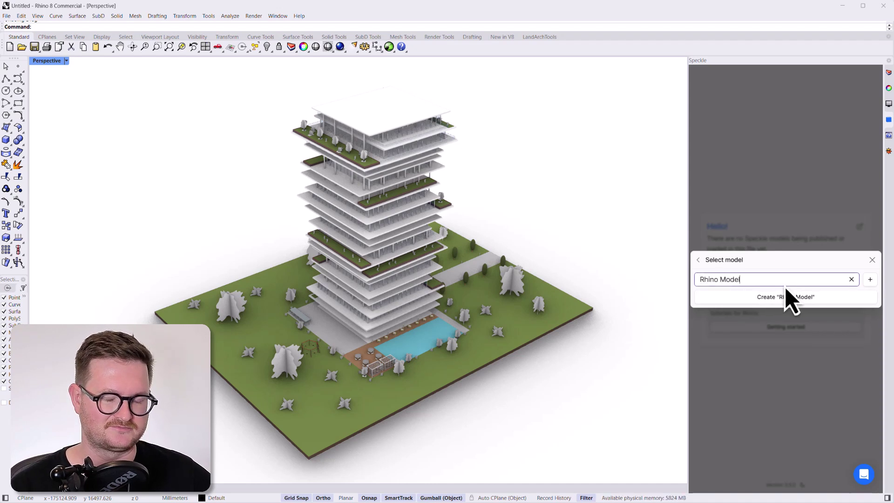
pyautogui.click(806, 301)
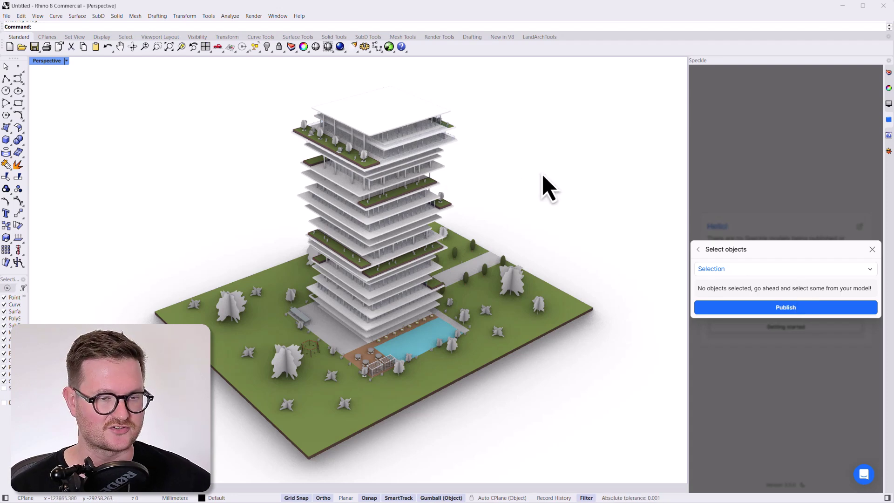
# Select all objects and publish the 4998 objects from 147 layers to Speckle.
pyautogui.hotkey('ctrl', 'a')
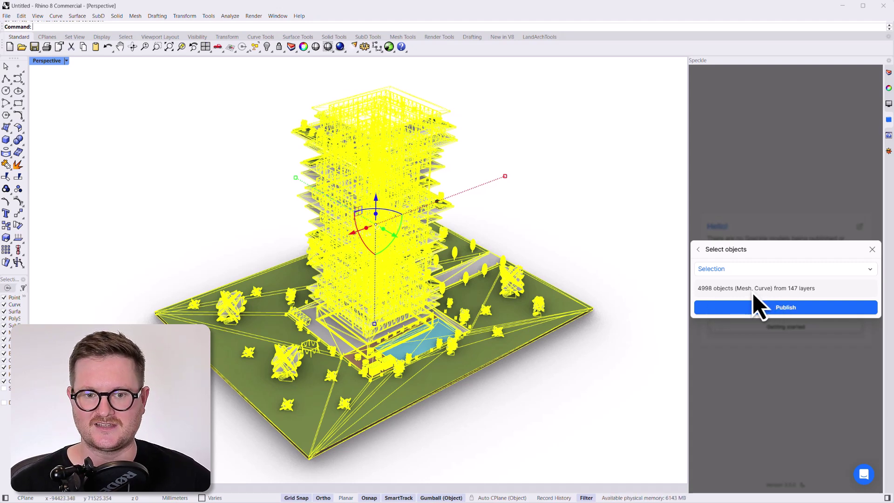
pyautogui.click(785, 309)
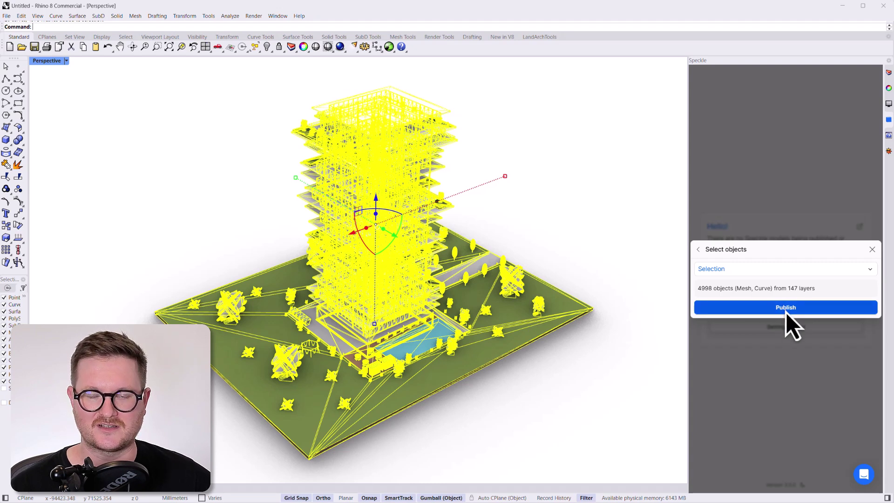
pyautogui.click(786, 308)
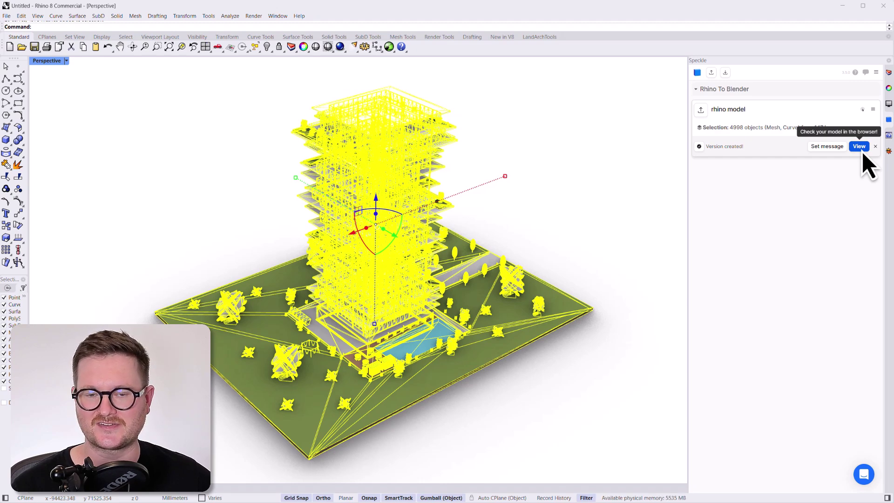
# View the published tower in the Speckle web viewer, orbiting to a lower frontal angle.
pyautogui.click(859, 146)
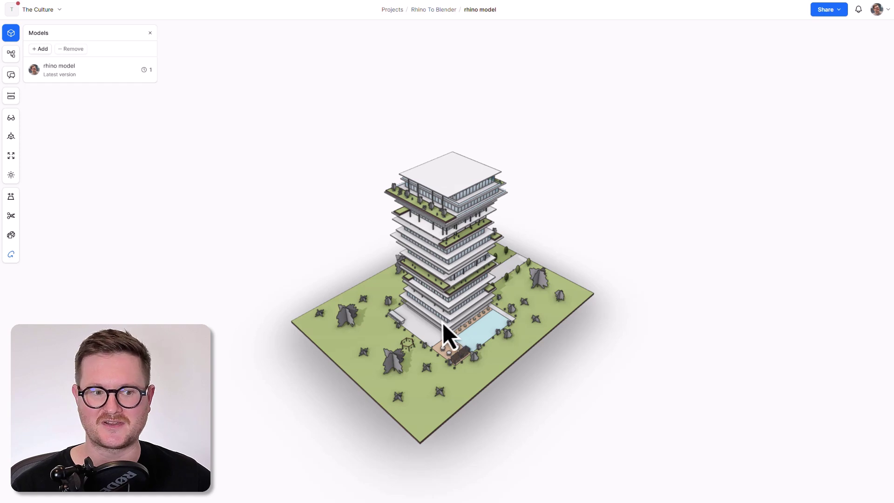
pyautogui.moveTo(533, 295); pyautogui.dragTo(684, 284)
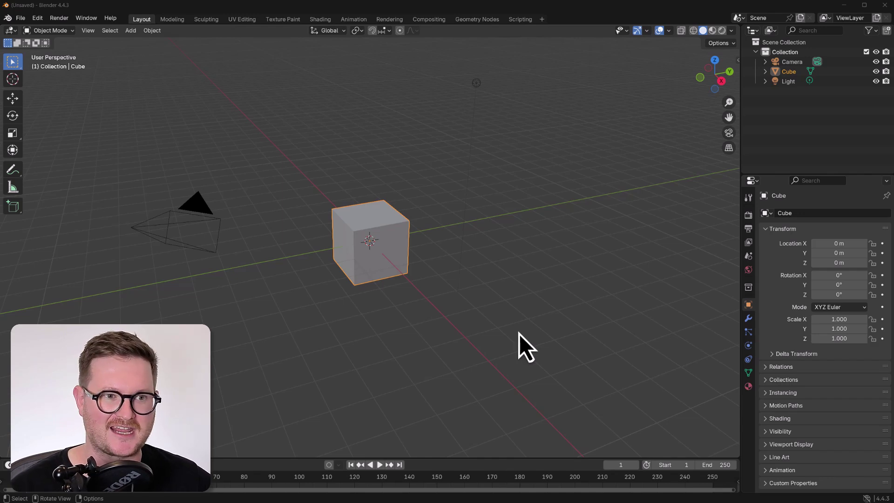
# Delete the default camera, cube and light, and show the Speckle tab in the sidebar.
pyautogui.moveTo(505, 62); pyautogui.dragTo(445, 106)
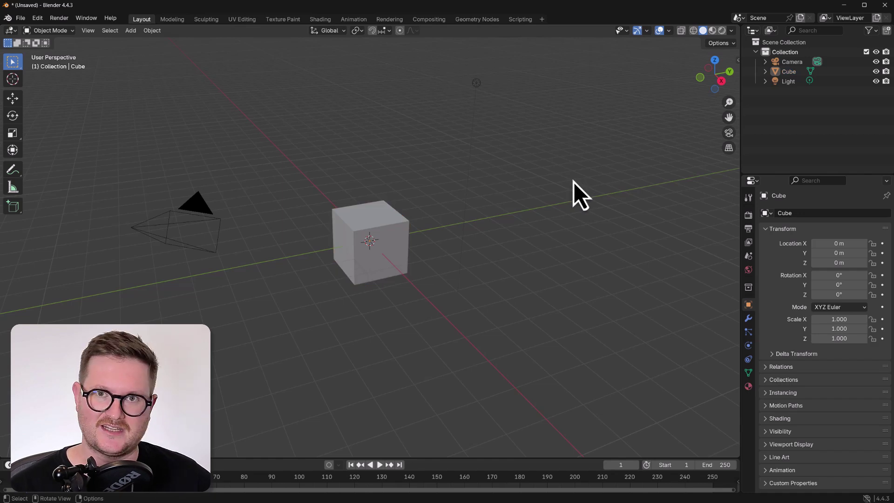
pyautogui.press('a')
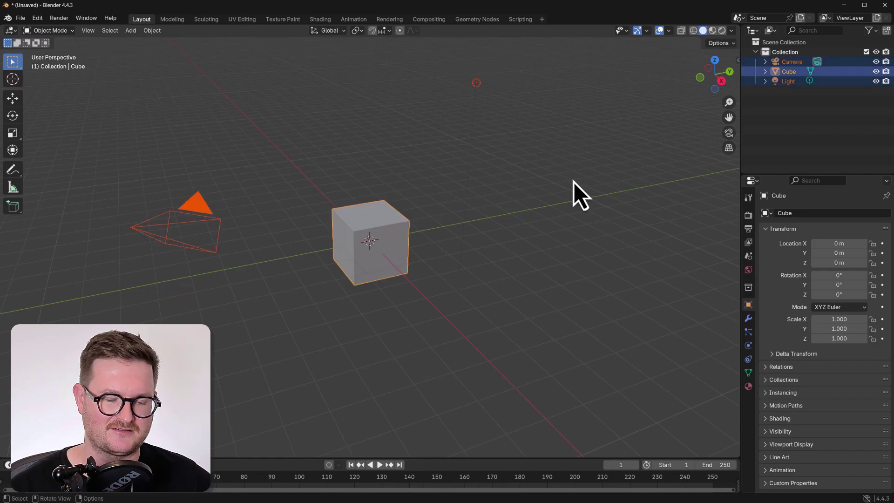
pyautogui.press('Delete')
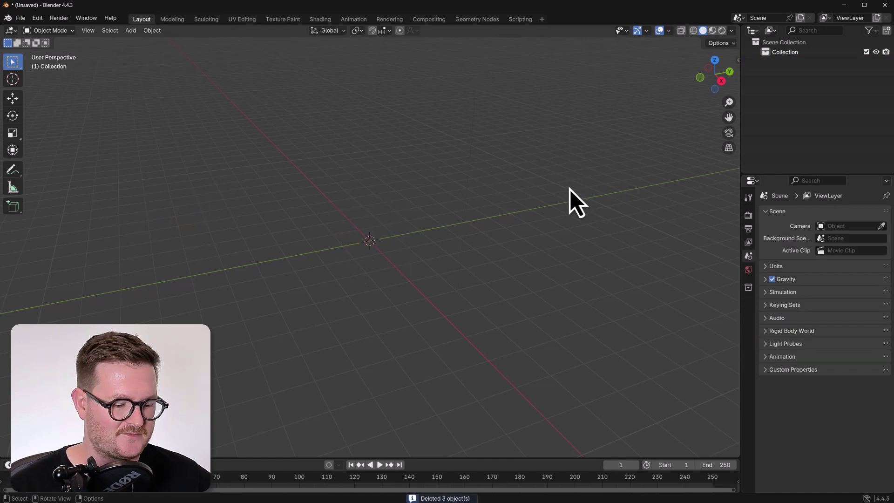
pyautogui.press('n')
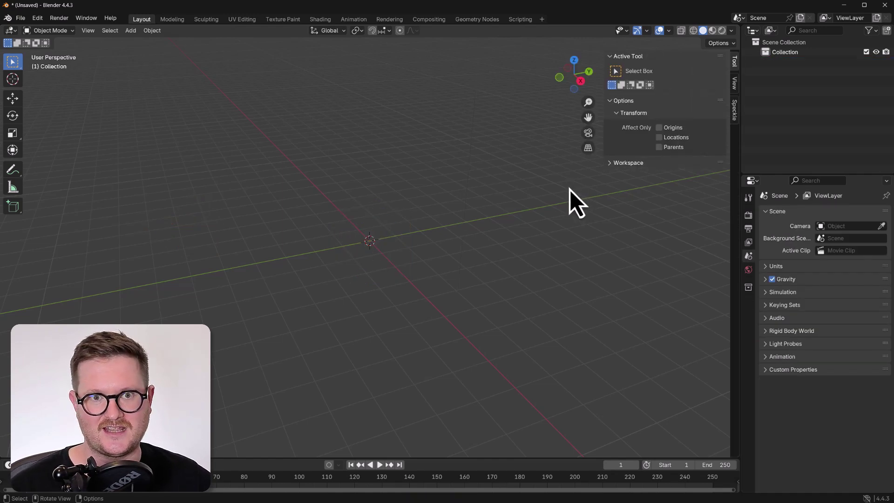
pyautogui.click(735, 115)
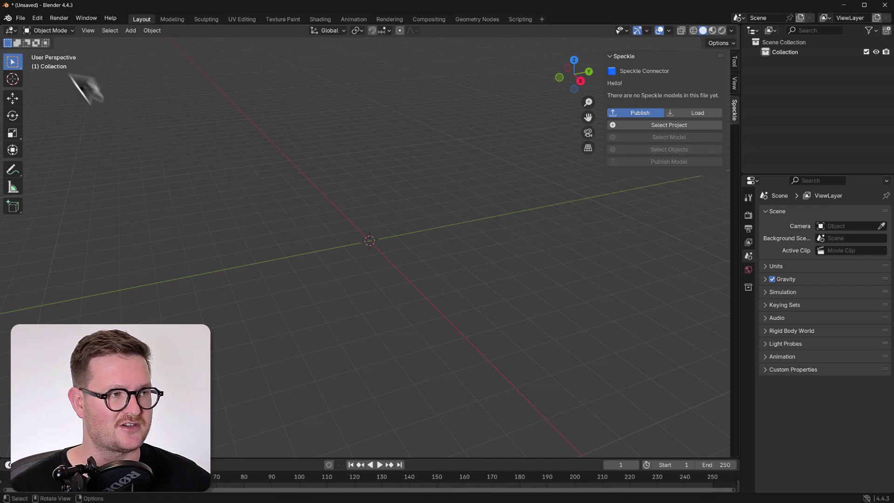
# Confirm the Speckle Blender add-on is enabled under Preferences > Add-ons, then close Preferences.
pyautogui.click(38, 19)
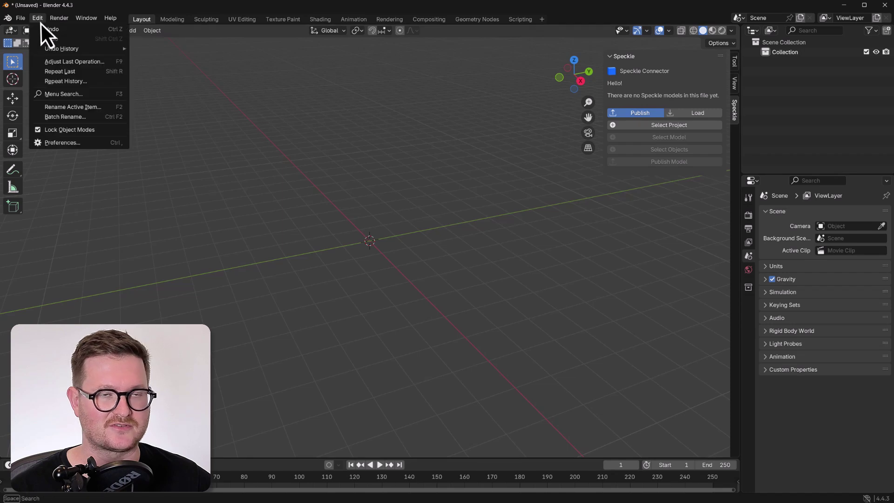
pyautogui.click(68, 144)
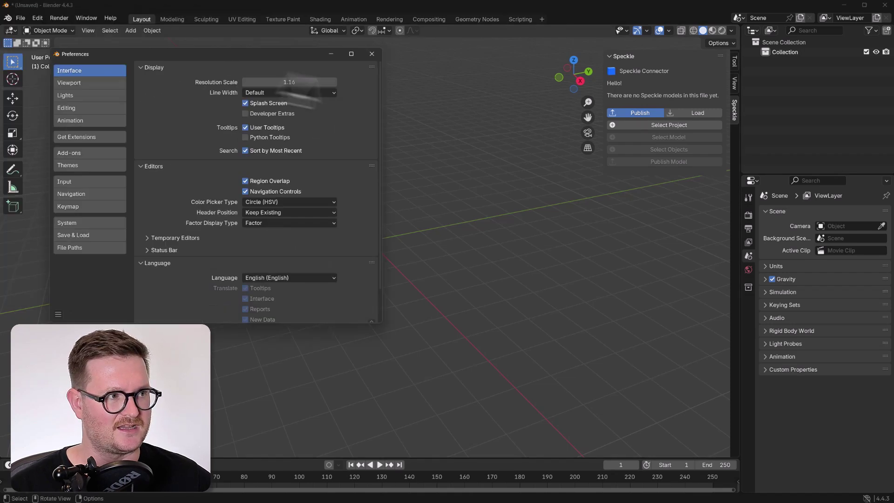
pyautogui.moveTo(328, 89); pyautogui.dragTo(350, 87)
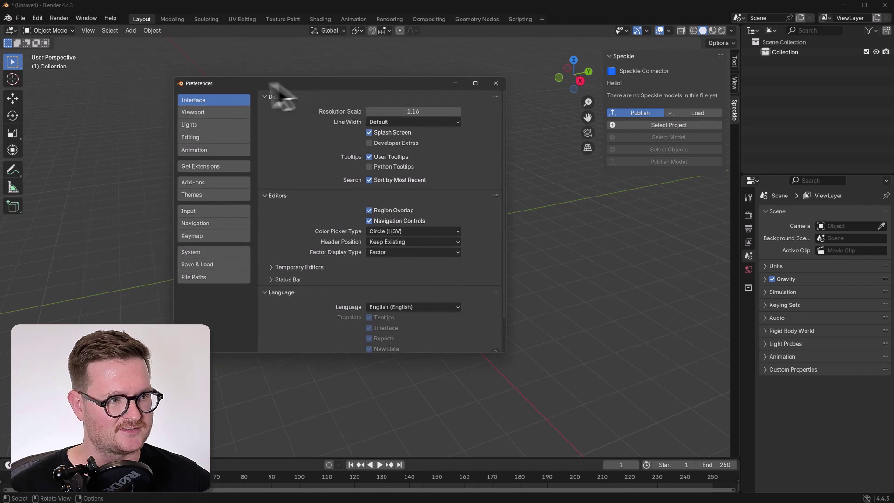
pyautogui.click(213, 186)
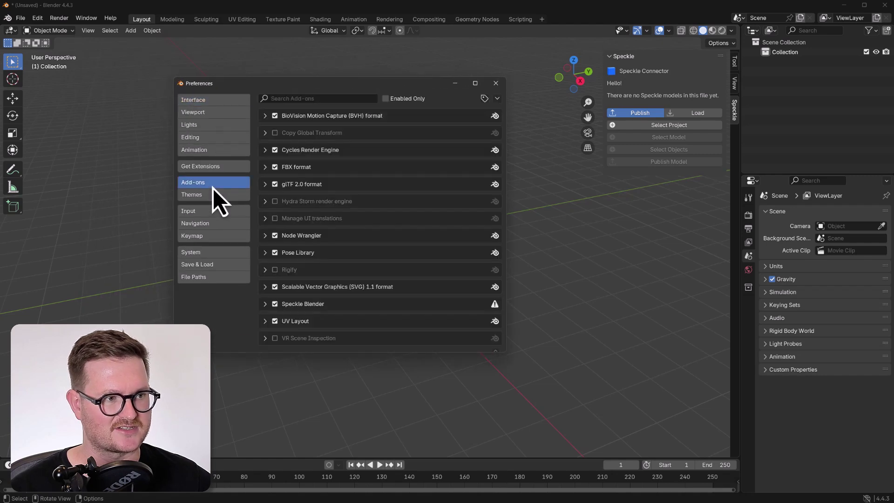
pyautogui.click(317, 99)
pyautogui.write('speckle')
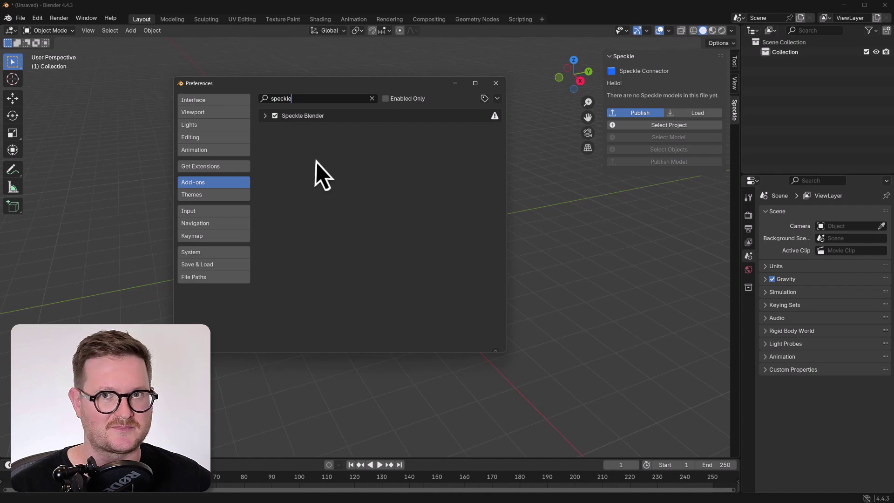
pyautogui.click(494, 84)
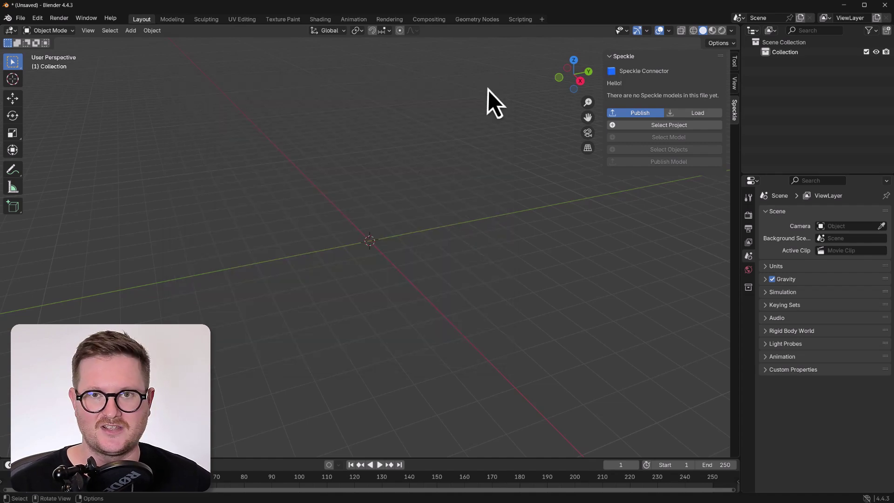
# Set the Speckle connector to Load from the project 'New Revit Project to Blender'.
pyautogui.click(696, 116)
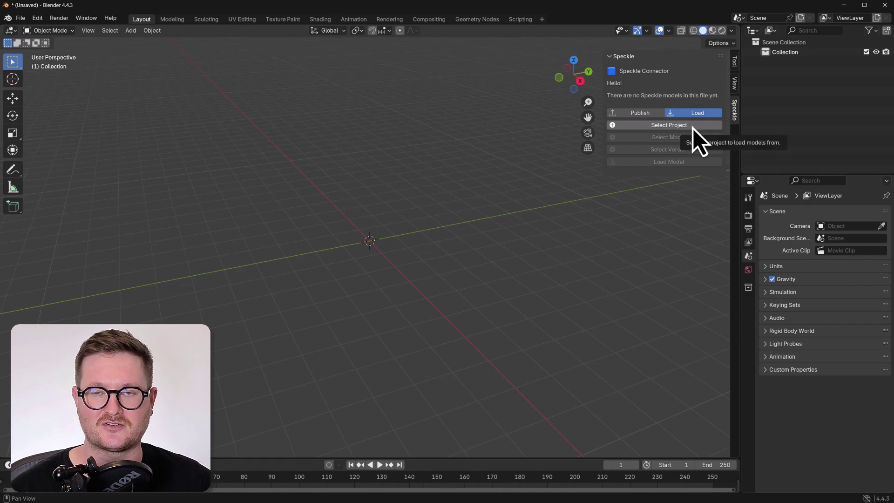
pyautogui.click(692, 128)
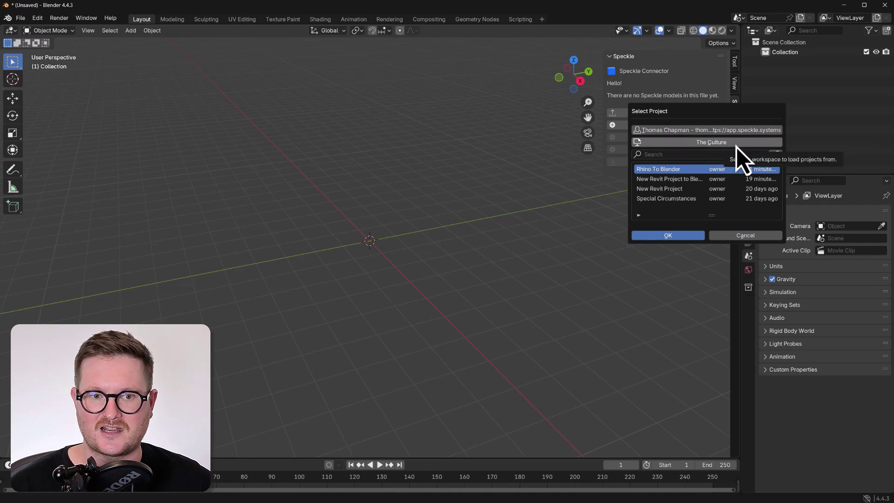
pyautogui.click(721, 182)
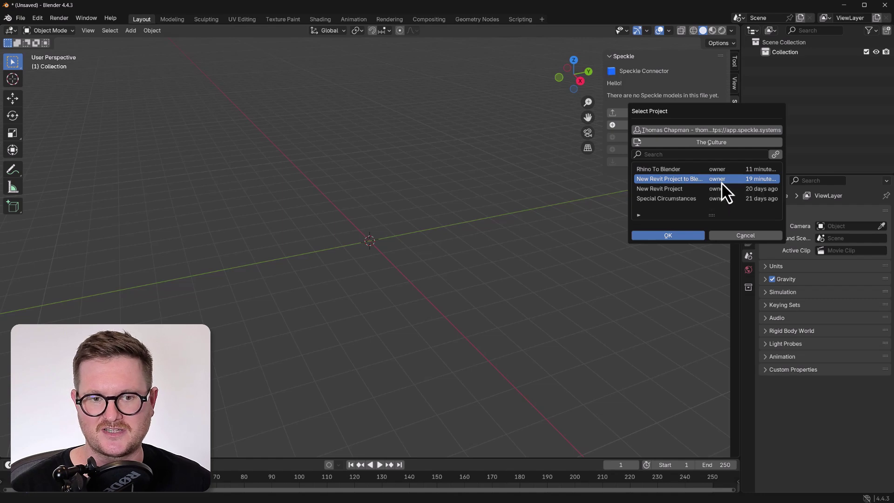
pyautogui.click(684, 236)
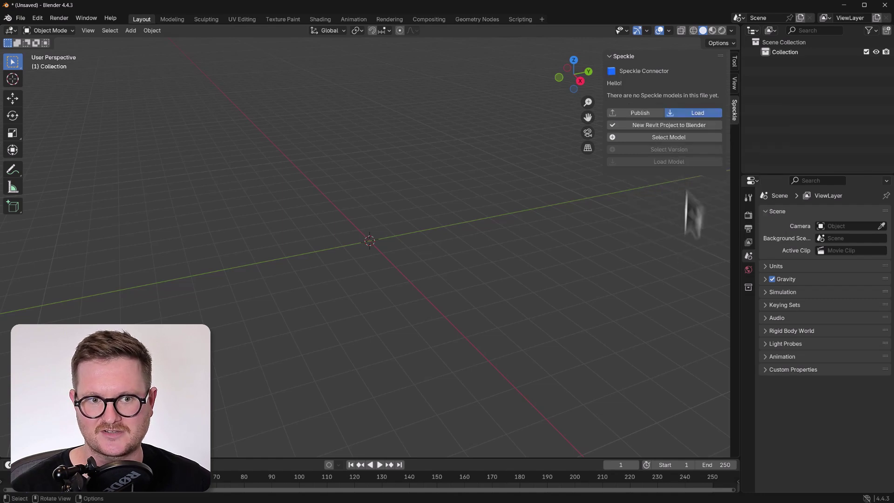
# Choose 'blender model' and keep its latest version as the one to load.
pyautogui.click(693, 138)
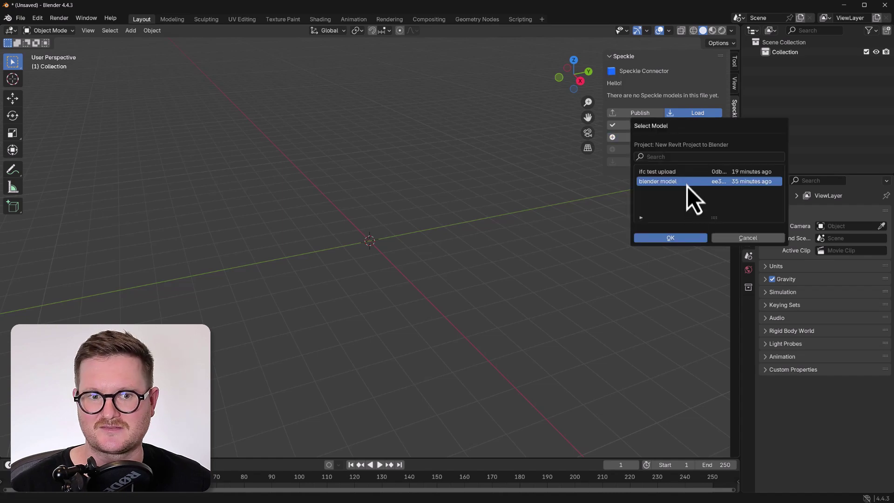
pyautogui.click(681, 240)
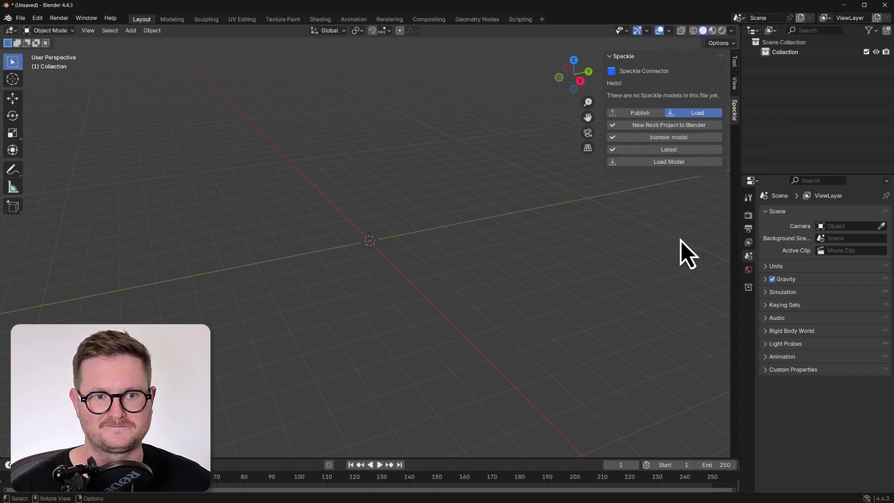
pyautogui.click(682, 150)
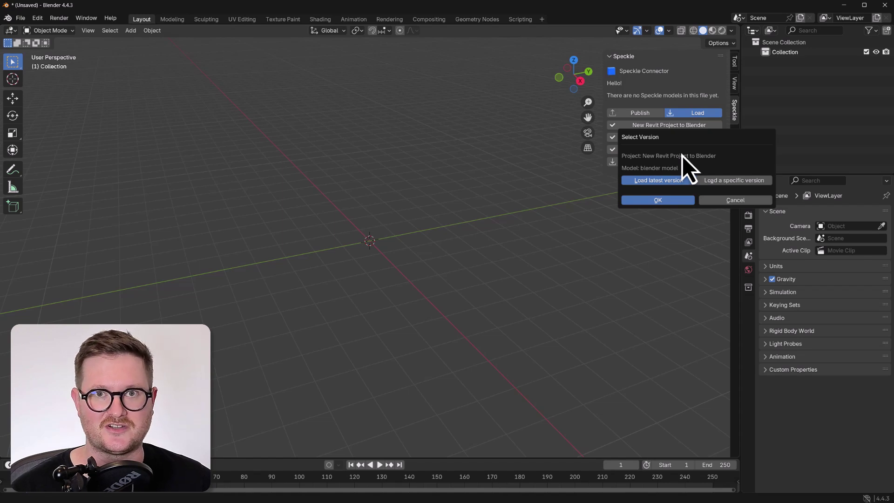
pyautogui.click(672, 203)
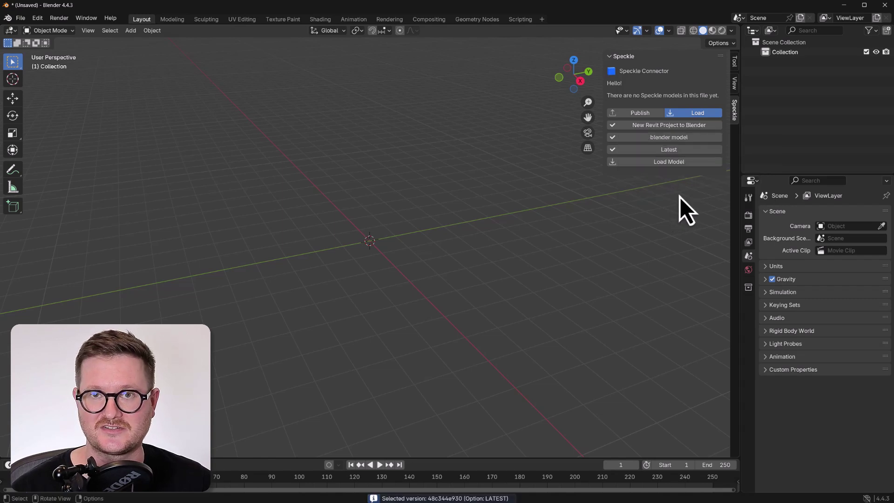
# Start loading the model and display the instance loading mode options.
pyautogui.click(688, 163)
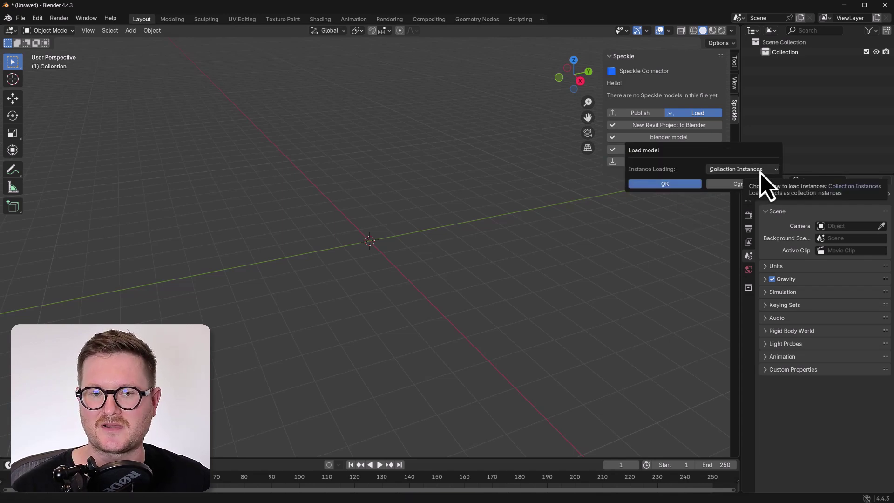
pyautogui.click(760, 171)
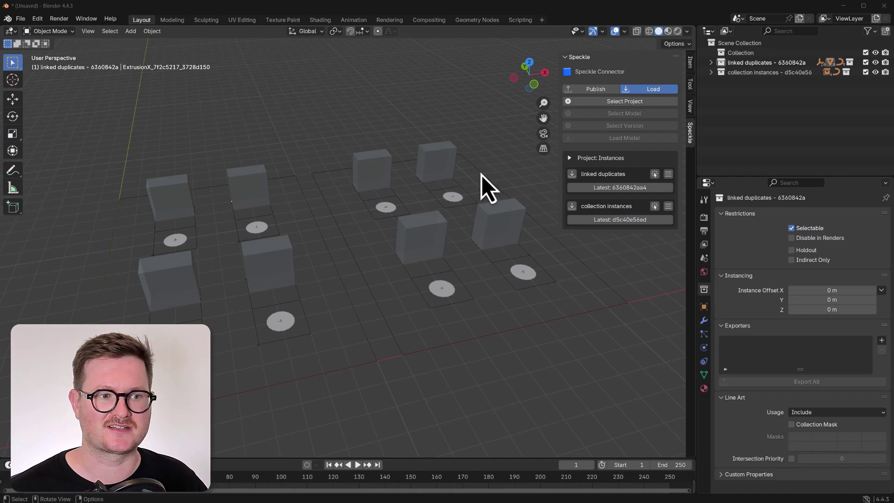
pyautogui.click(265, 194)
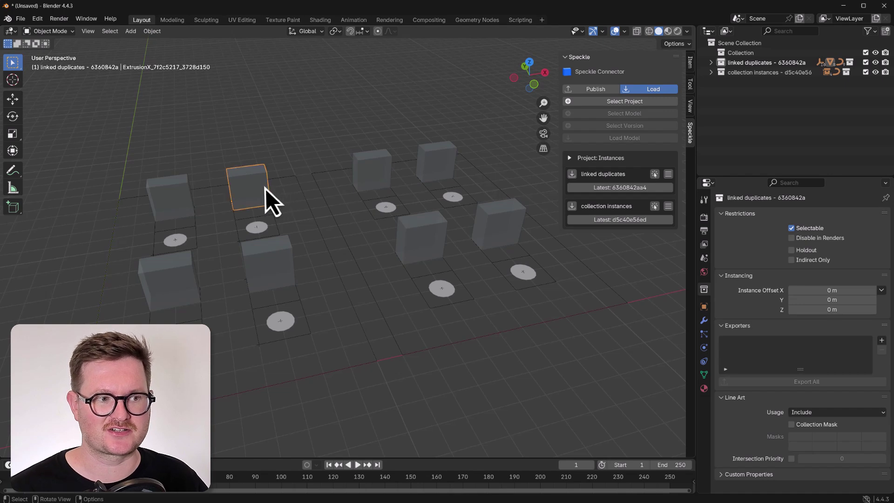
pyautogui.click(386, 177)
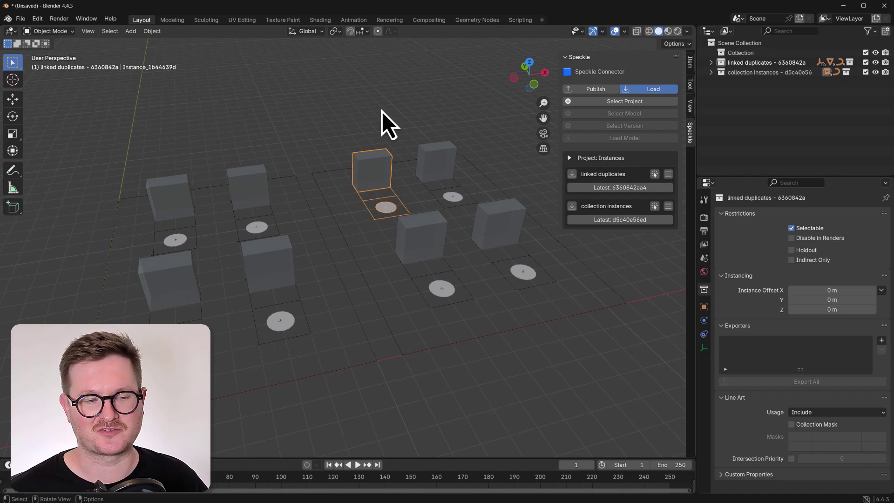
pyautogui.click(328, 118)
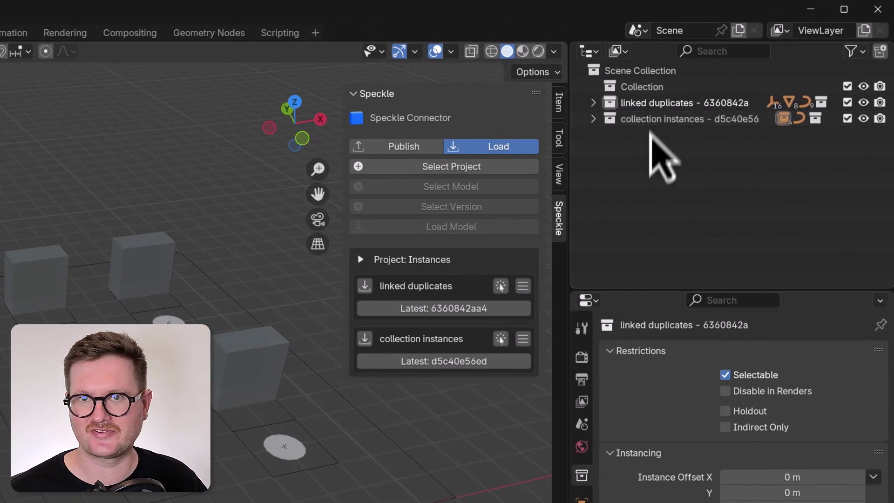
pyautogui.click(593, 120)
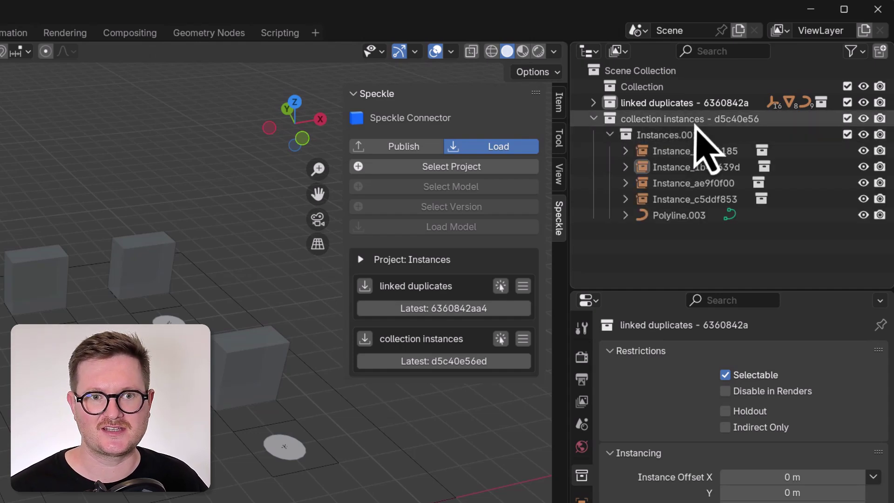
pyautogui.click(626, 151)
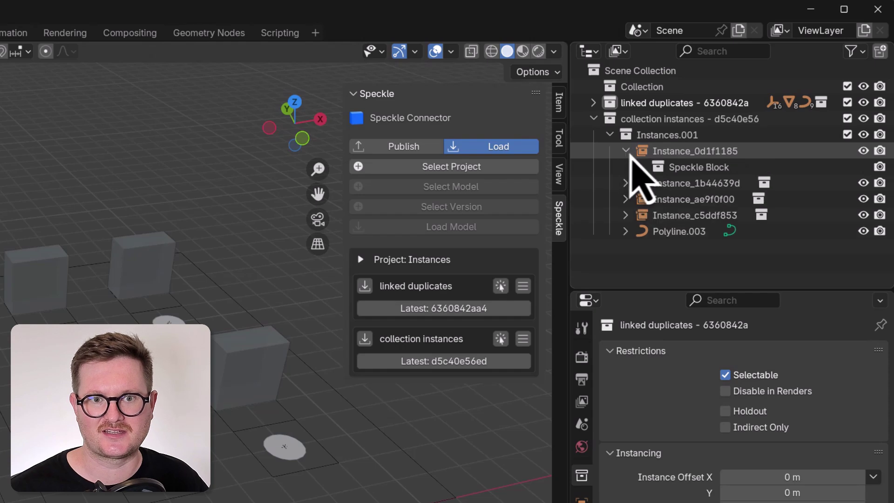
pyautogui.click(695, 168)
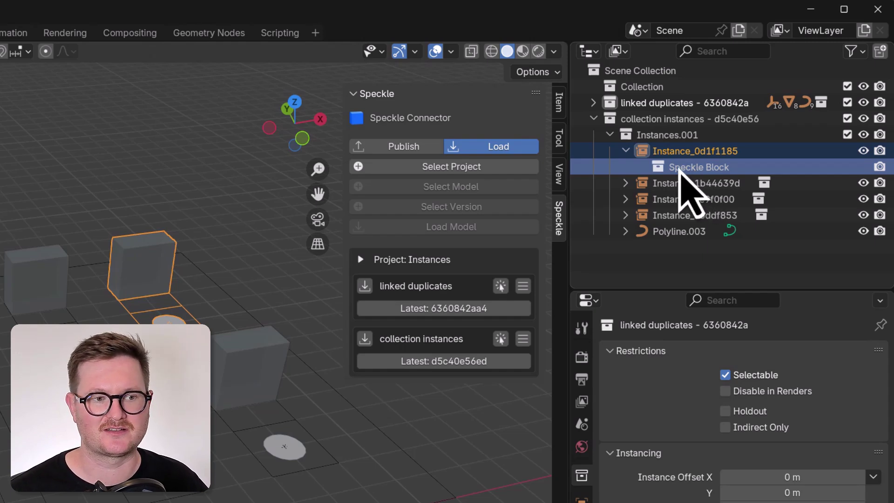
pyautogui.click(593, 119)
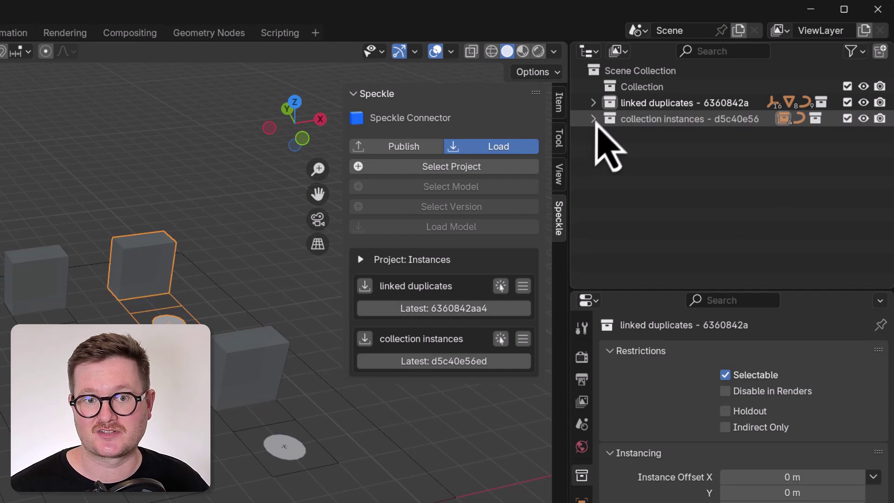
# Expand 'linked duplicates - 6360842a' in the Outliner and inspect each ExtrusionX mesh in turn.
pyautogui.click(594, 104)
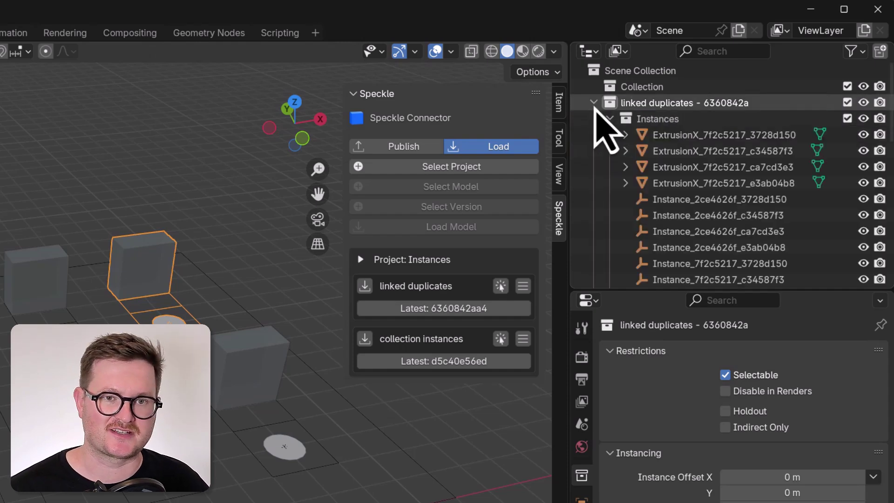
pyautogui.click(690, 134)
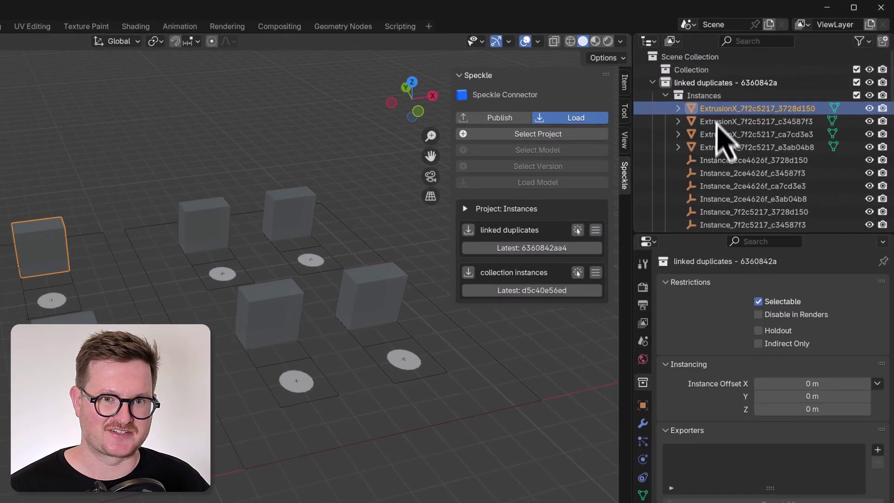
pyautogui.click(716, 122)
pyautogui.click(732, 133)
pyautogui.press('Up')
pyautogui.press('Up')
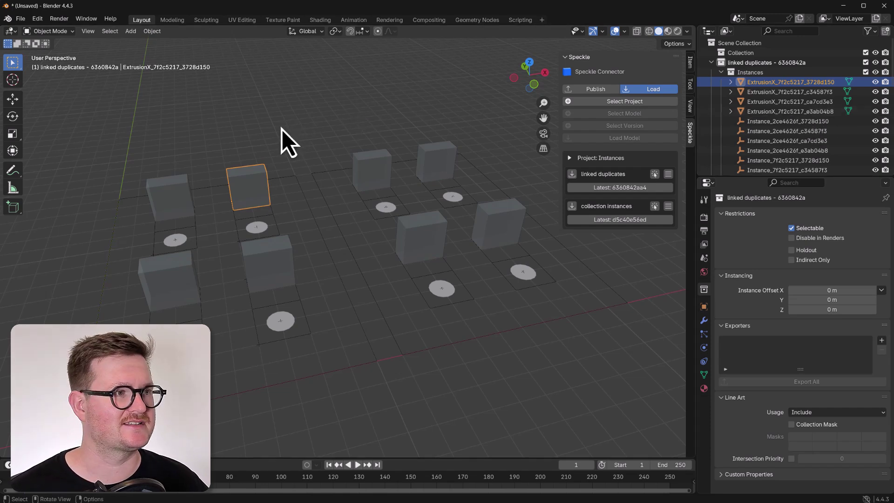
# In Edit Mode, raise the cube's top edge into a slanted lid, updating every linked duplicate.
pyautogui.click(59, 31)
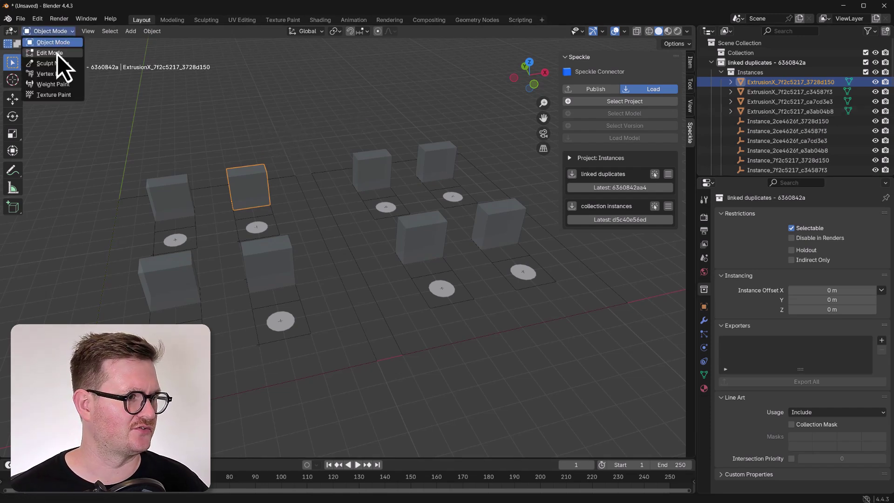
pyautogui.click(49, 53)
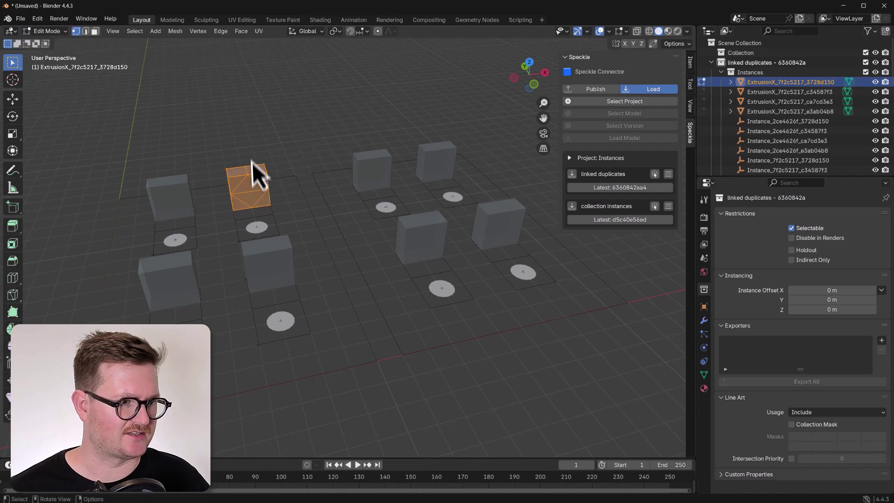
pyautogui.hotkey('alt', 'a')
pyautogui.press('g')
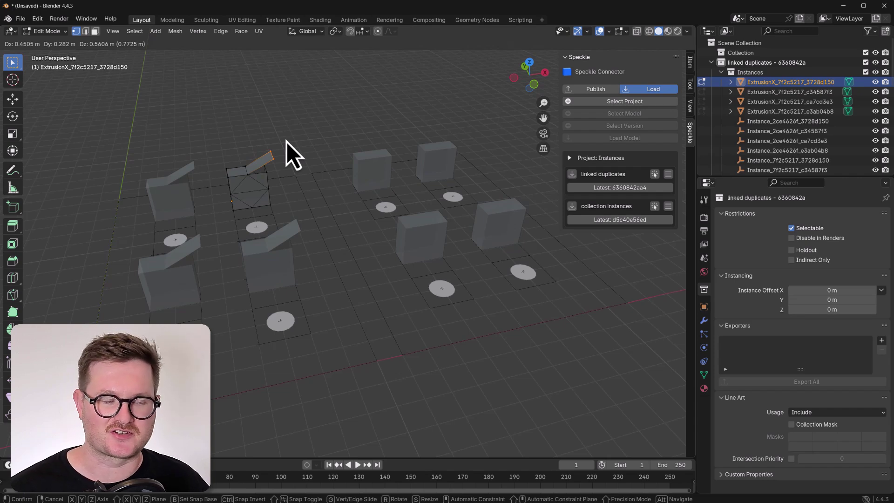
pyautogui.click(286, 142)
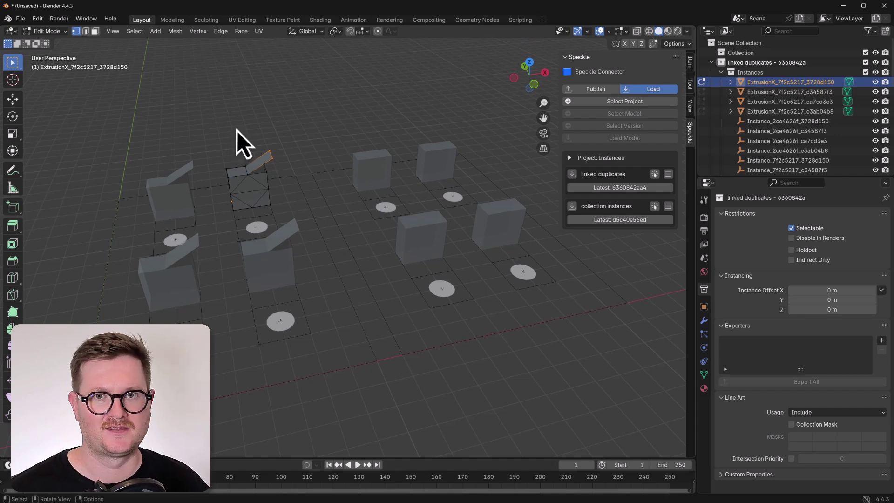
# Collapse the linked duplicates collection in the outliner.
pyautogui.scroll(-4, 798, 149)
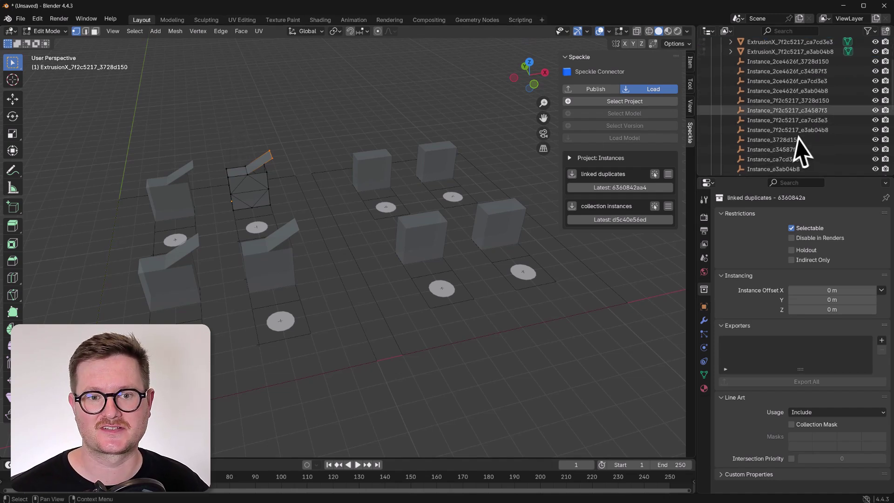
pyautogui.scroll(-5, 812, 136)
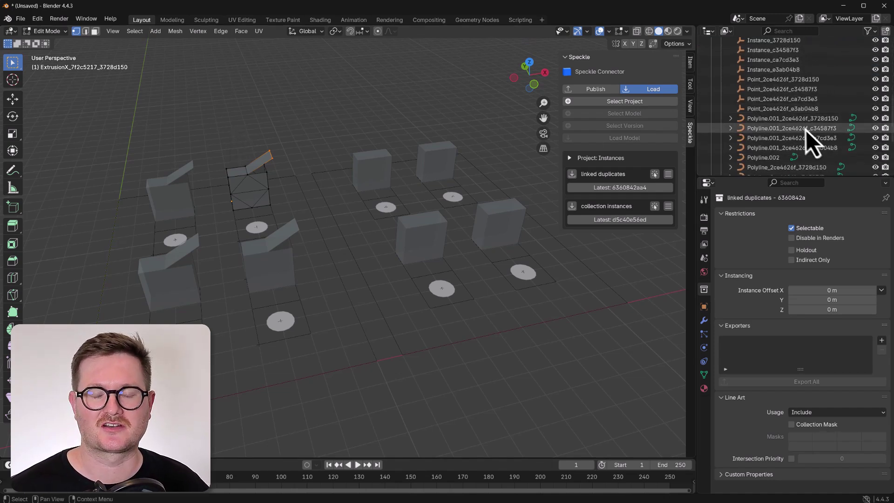
pyautogui.scroll(9, 801, 127)
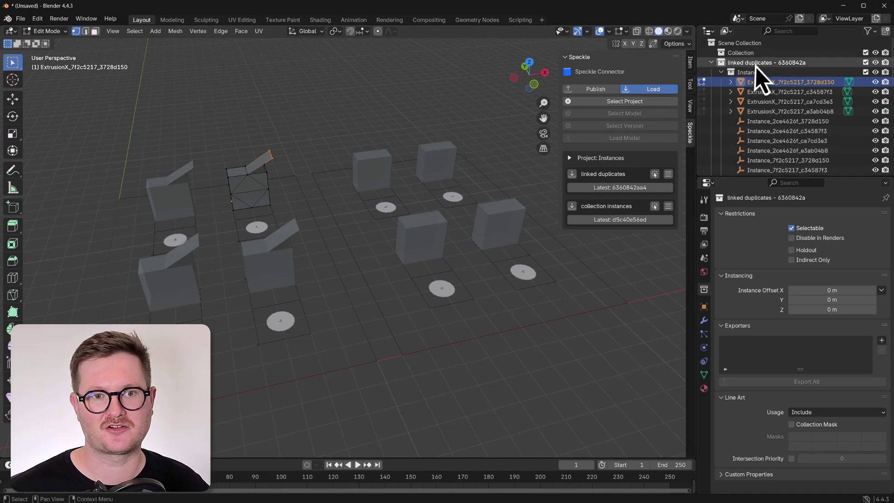
pyautogui.click(710, 63)
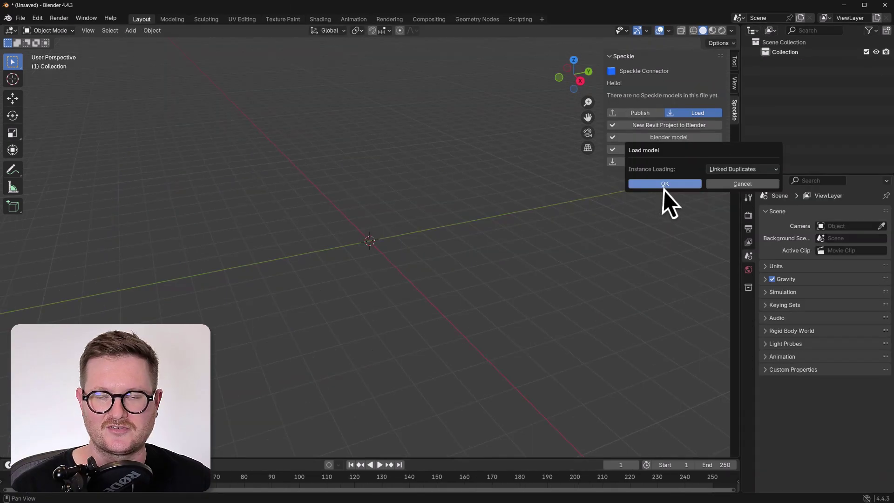
# Load the Speckle Tower Revit 2025 model with Linked Duplicates, then open the Shading workspace.
pyautogui.click(663, 184)
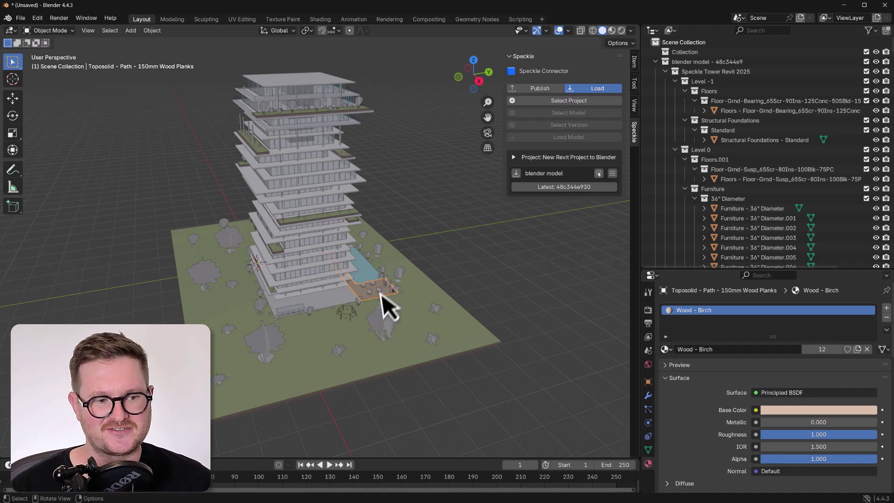
pyautogui.scroll(4, 395, 321)
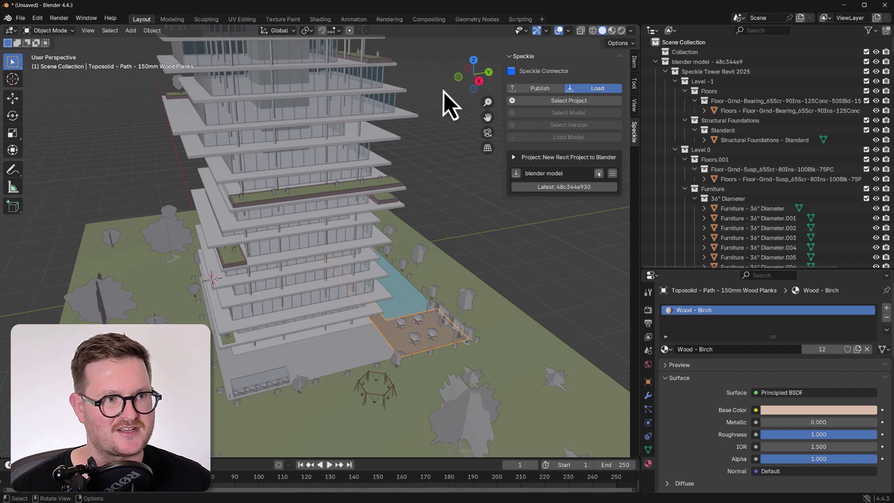
pyautogui.click(328, 22)
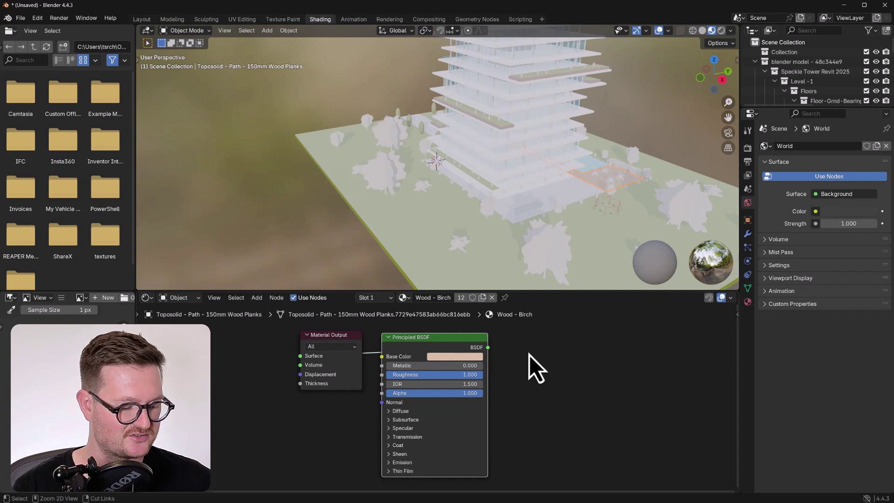
# Wire all Asphalt031_2K-JPG maps into the Wood - Birch Principled BSDF with Principled Texture Setup.
pyautogui.hotkey('ctrl', 'shift', 't')
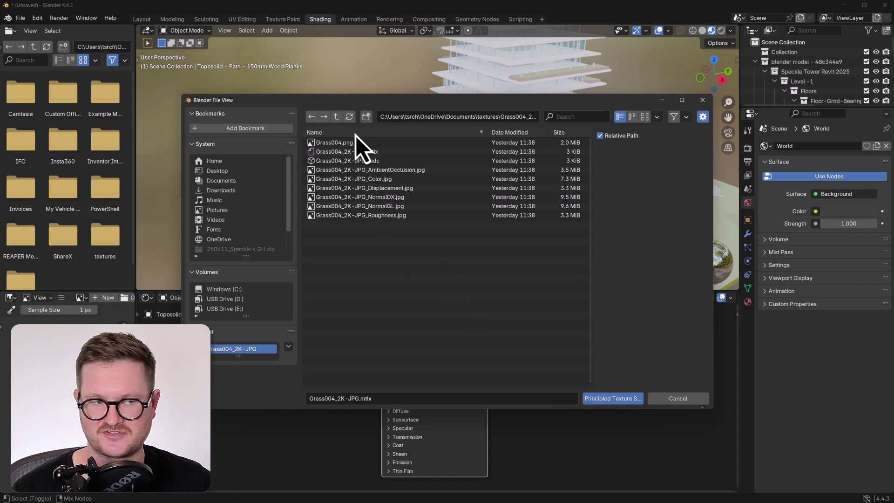
pyautogui.click(336, 116)
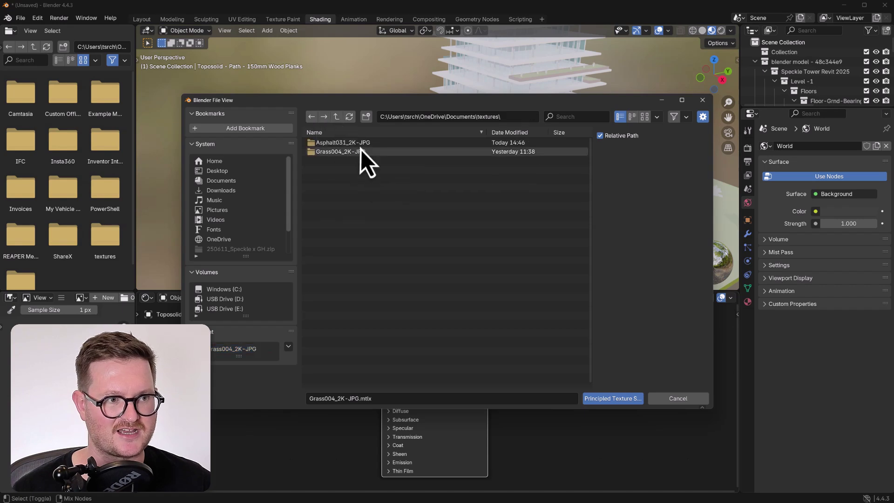
pyautogui.doubleClick(362, 143)
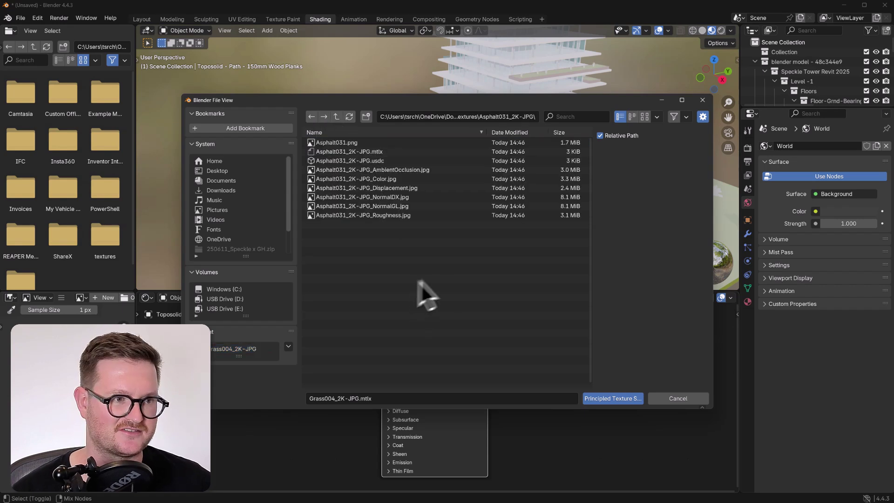
pyautogui.moveTo(444, 277); pyautogui.dragTo(402, 156)
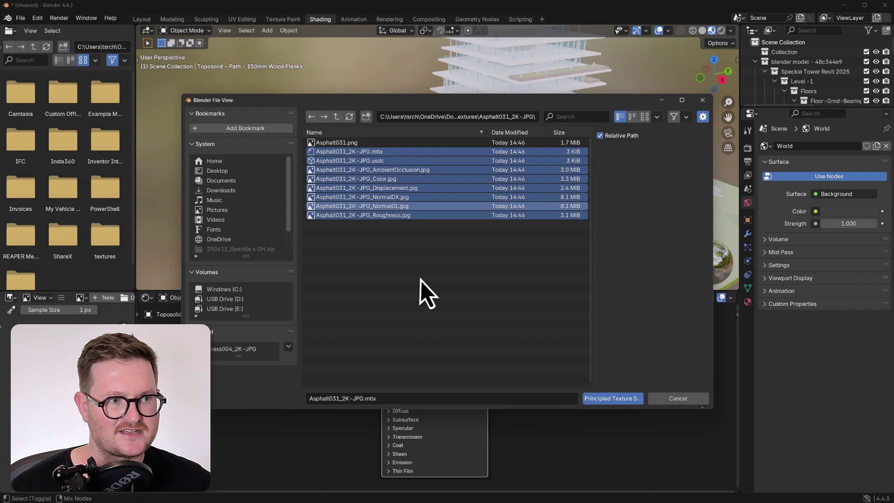
pyautogui.click(609, 400)
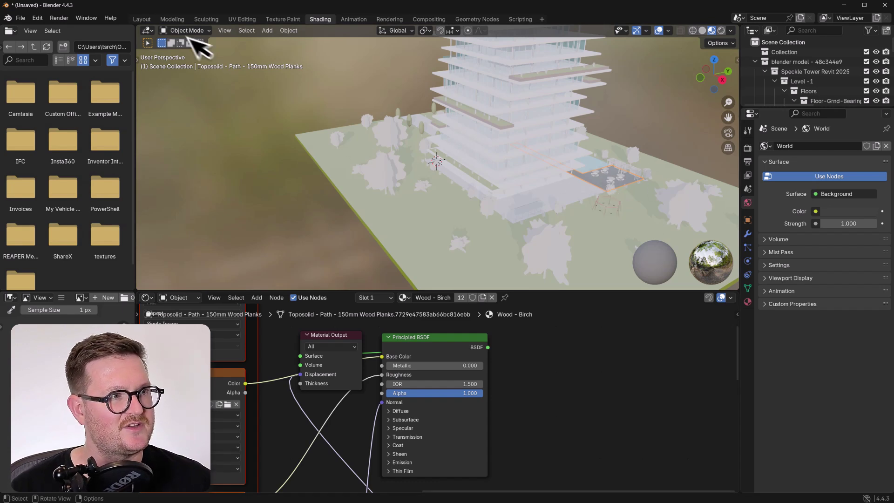
# Back in Layout, show the asphalt-textured patio with Material Preview viewport shading.
pyautogui.click(149, 20)
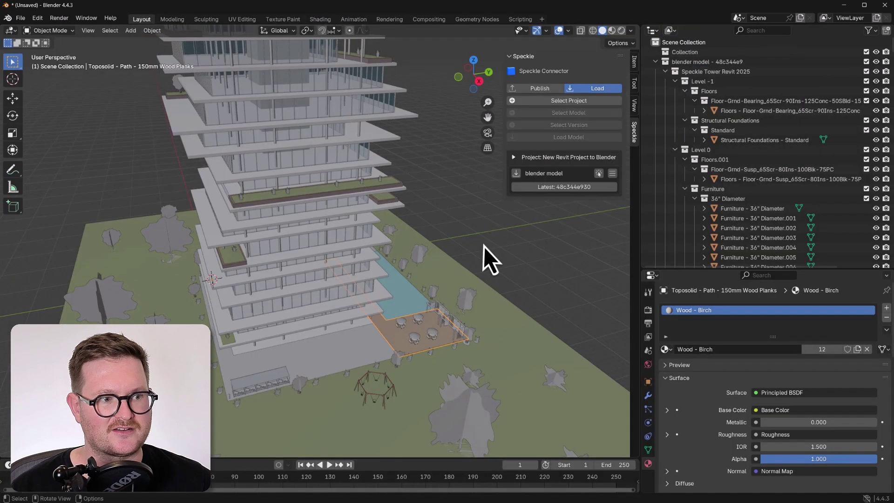
pyautogui.scroll(4, 445, 271)
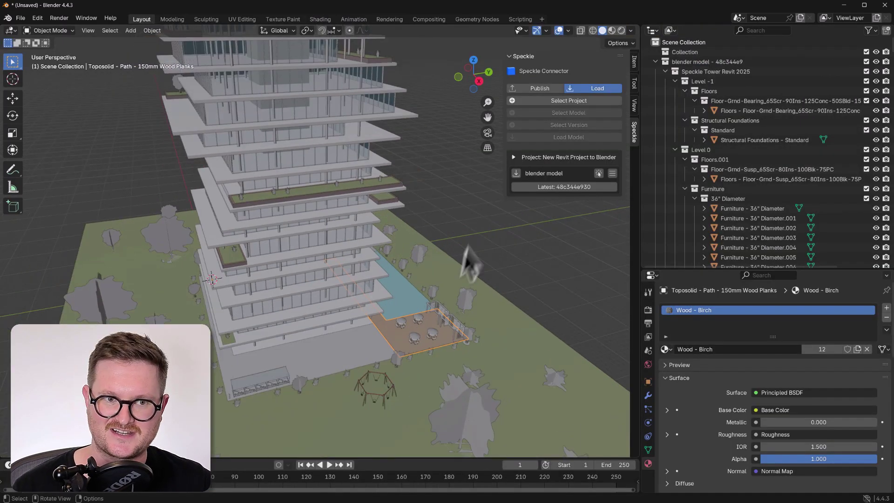
pyautogui.click(613, 31)
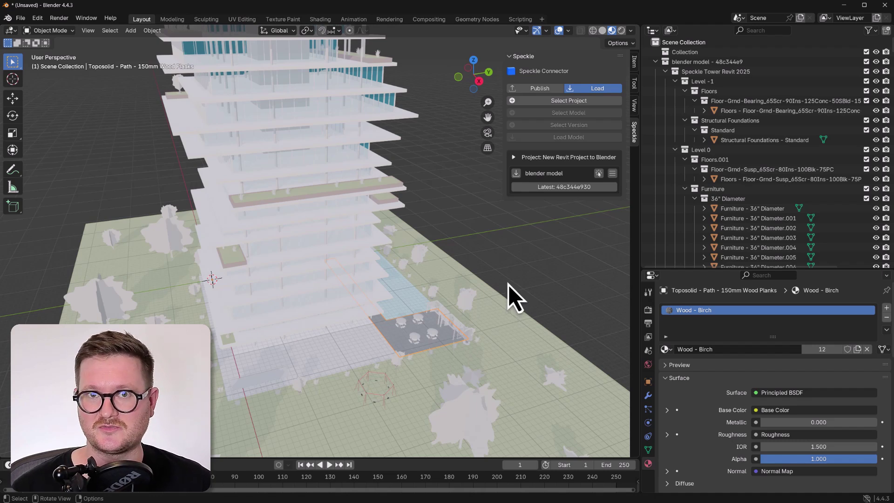
# Reload the blender model at the specific version b5478b755a from the Speckle panel.
pyautogui.click(562, 187)
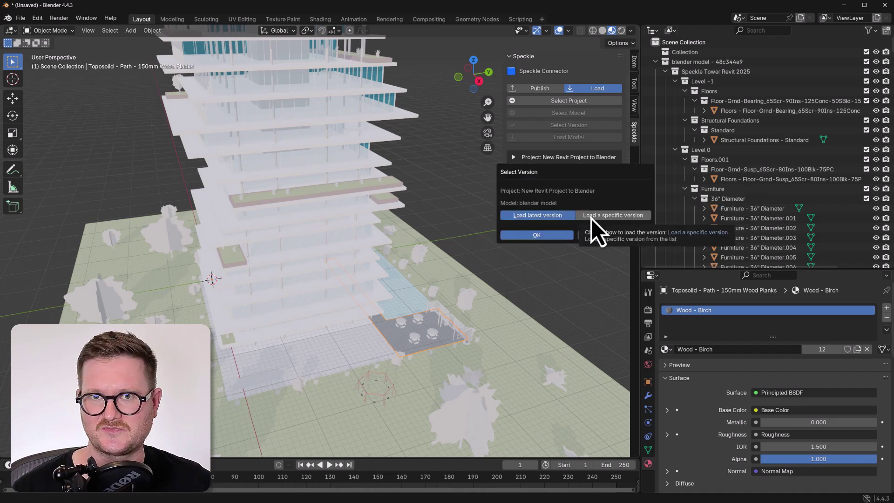
pyautogui.click(591, 216)
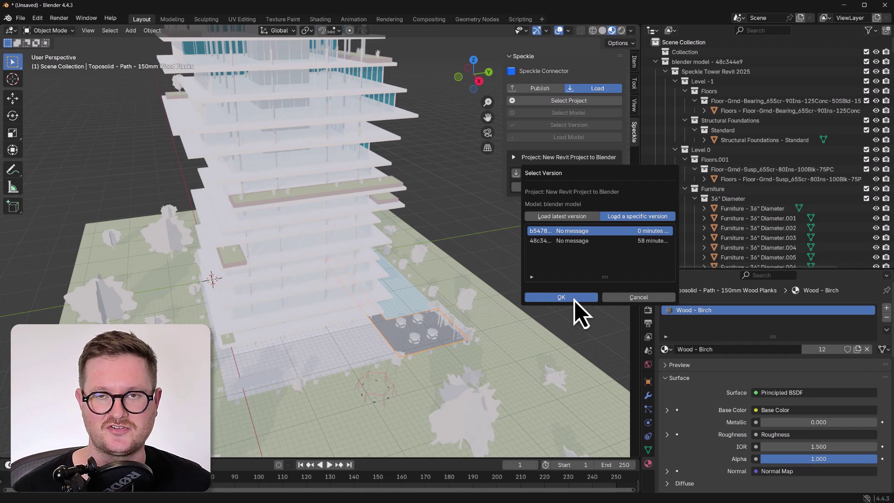
pyautogui.click(574, 300)
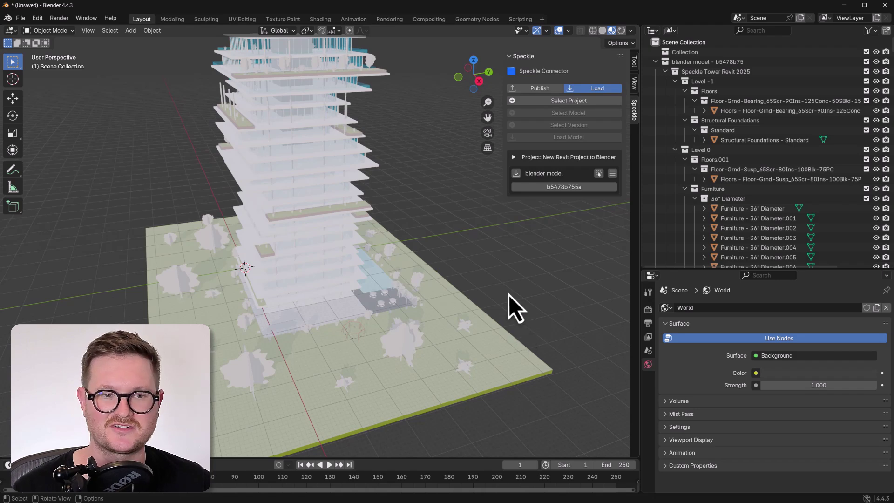
pyautogui.scroll(2, 509, 294)
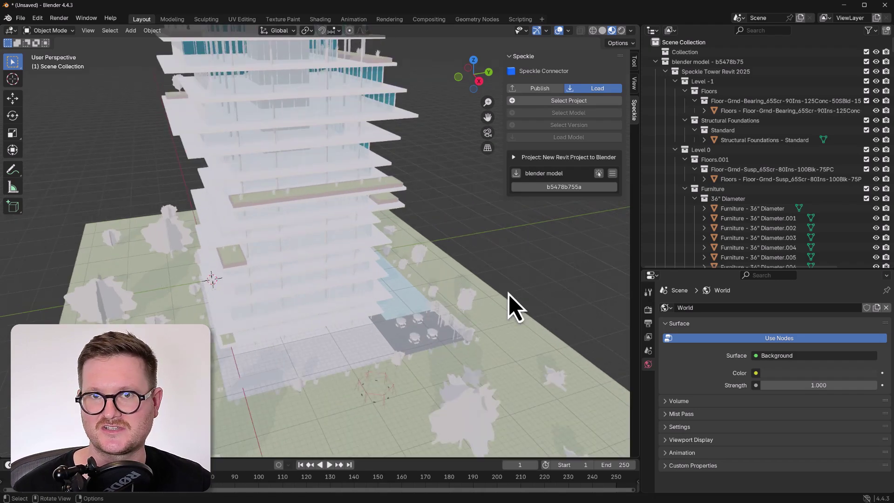